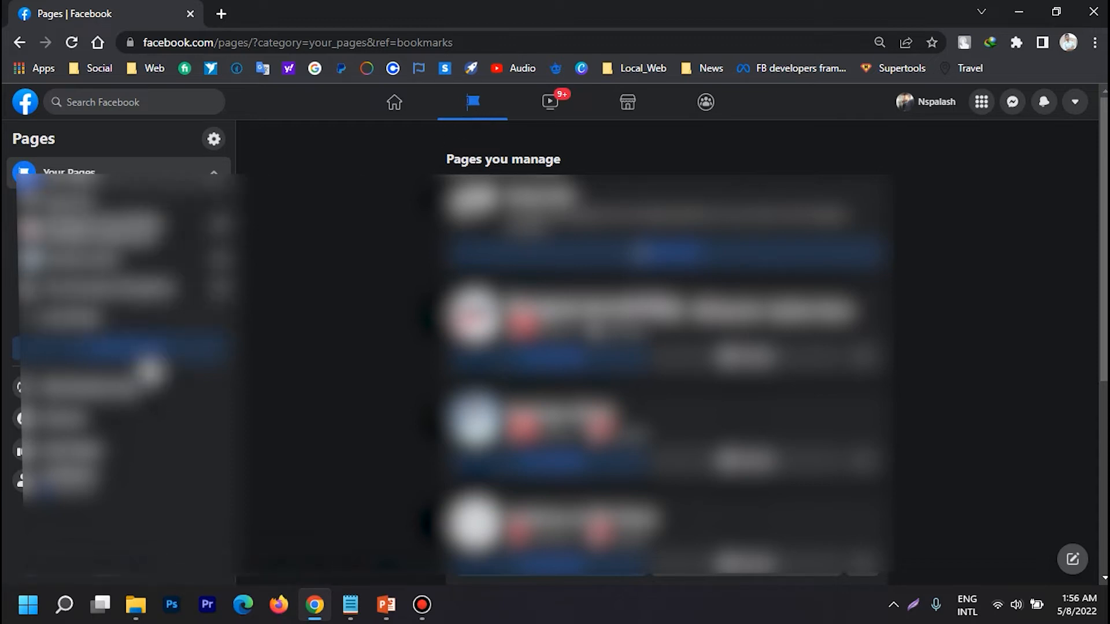
Start creating a new Facebook Page, ready to enter its name
{"action": "left_click", "coordinate": [139, 350]}
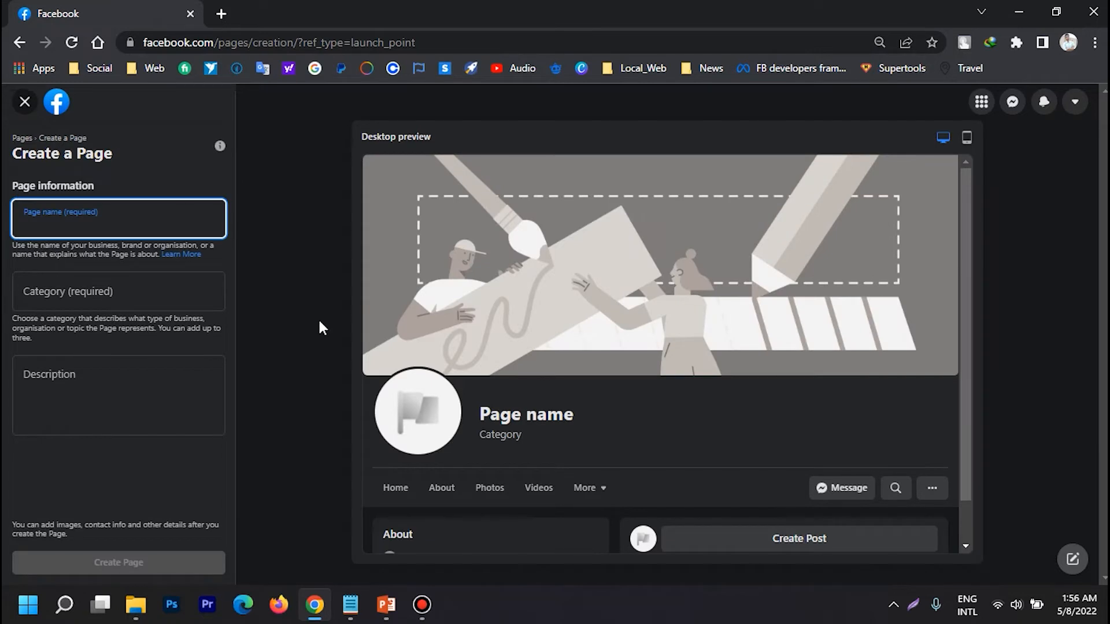
{"action": "left_click", "coordinate": [78, 230]}
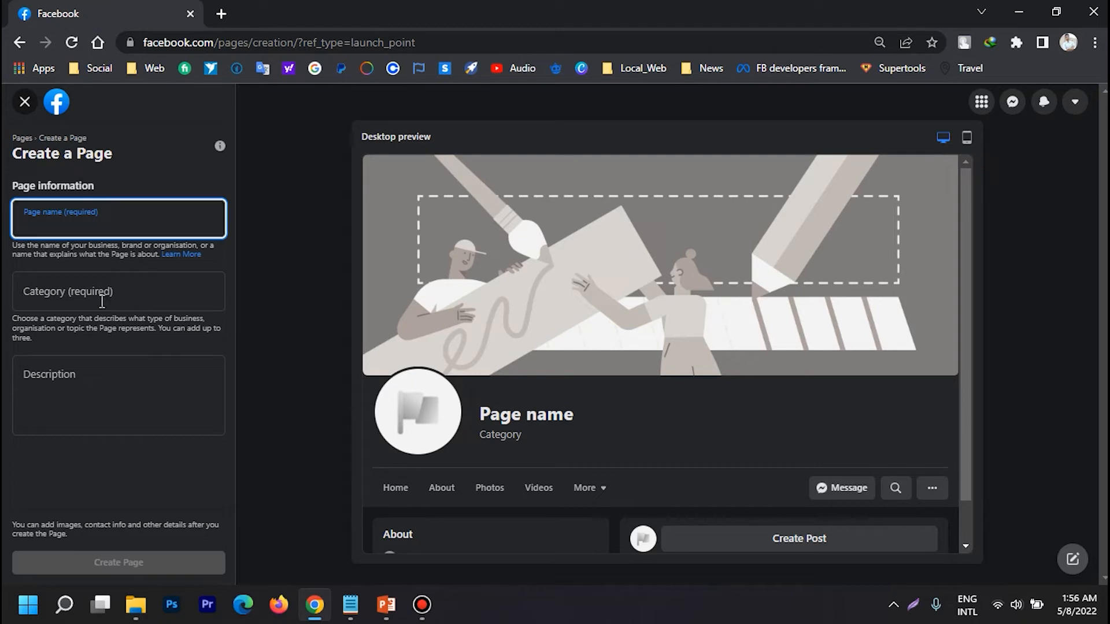
Check how the new page looks in the mobile preview, and return to the desktop preview
{"action": "left_click", "coordinate": [967, 137]}
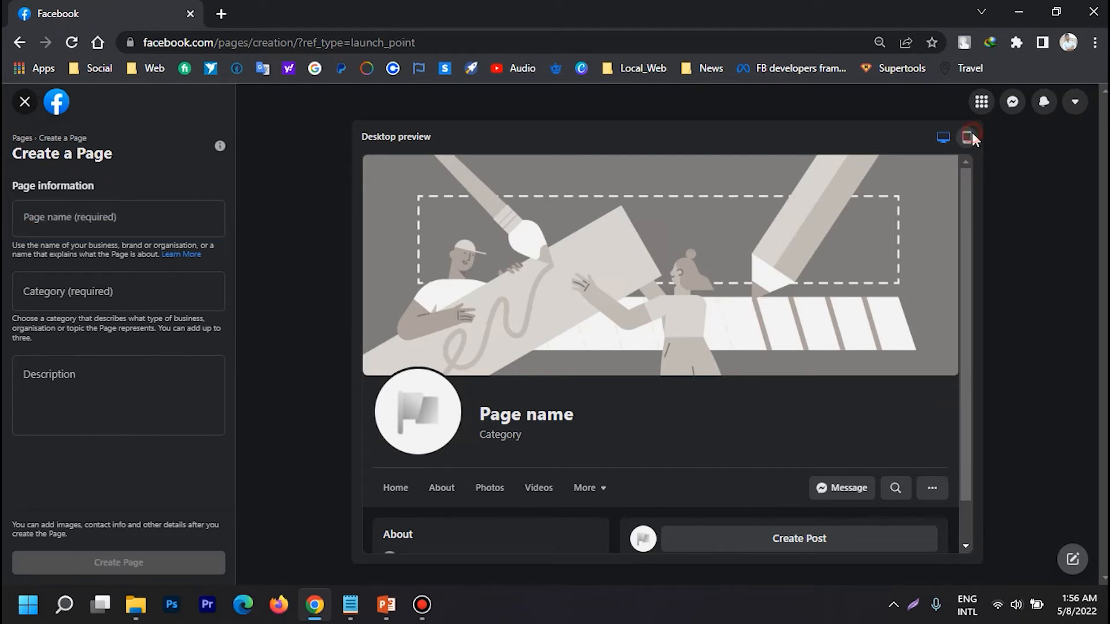
{"action": "scroll", "coordinate": [721, 362], "scroll_direction": "down", "scroll_amount": 1}
{"action": "scroll", "coordinate": [723, 358], "scroll_direction": "up", "scroll_amount": 2}
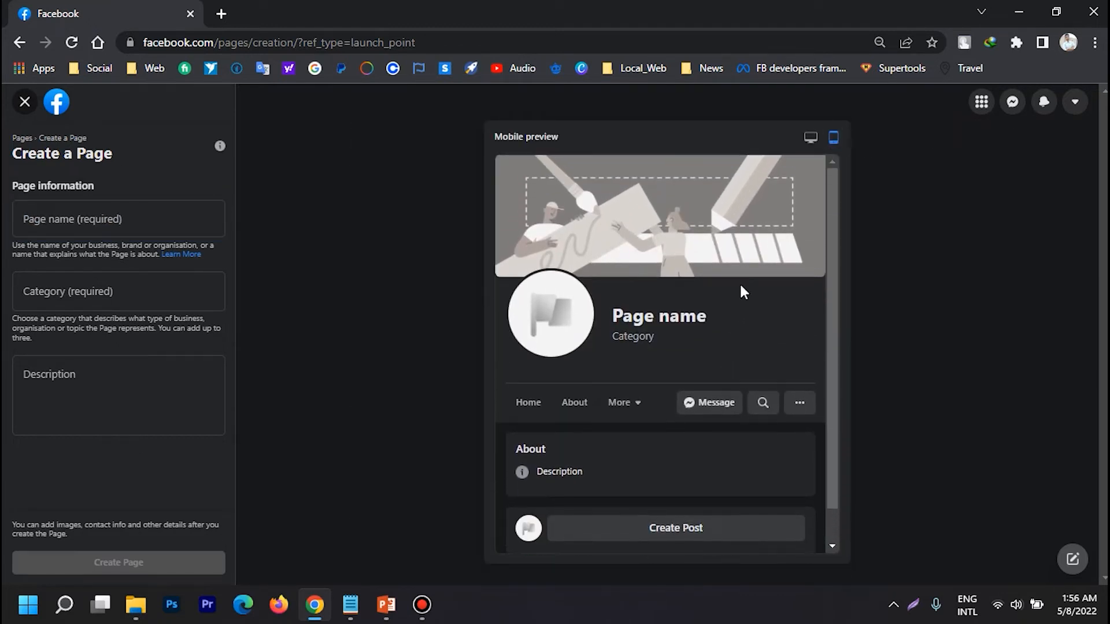
{"action": "left_click", "coordinate": [810, 138]}
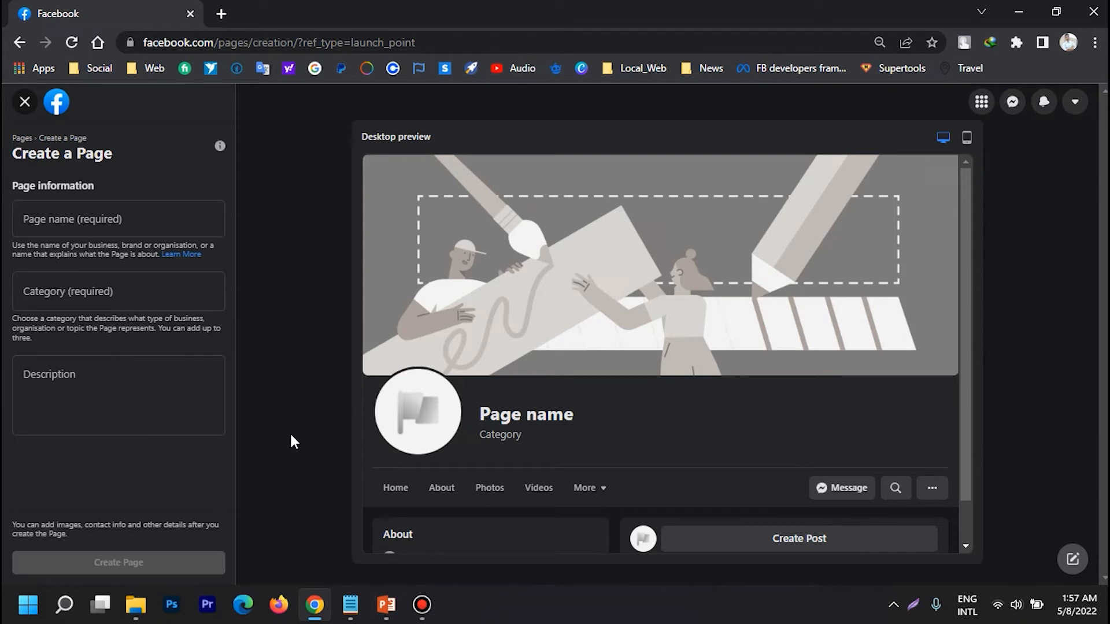
Copy the page title from the notes file and set the page name to "ইসলামিক তথ্য - Islamic Info"
{"action": "left_click", "coordinate": [350, 604]}
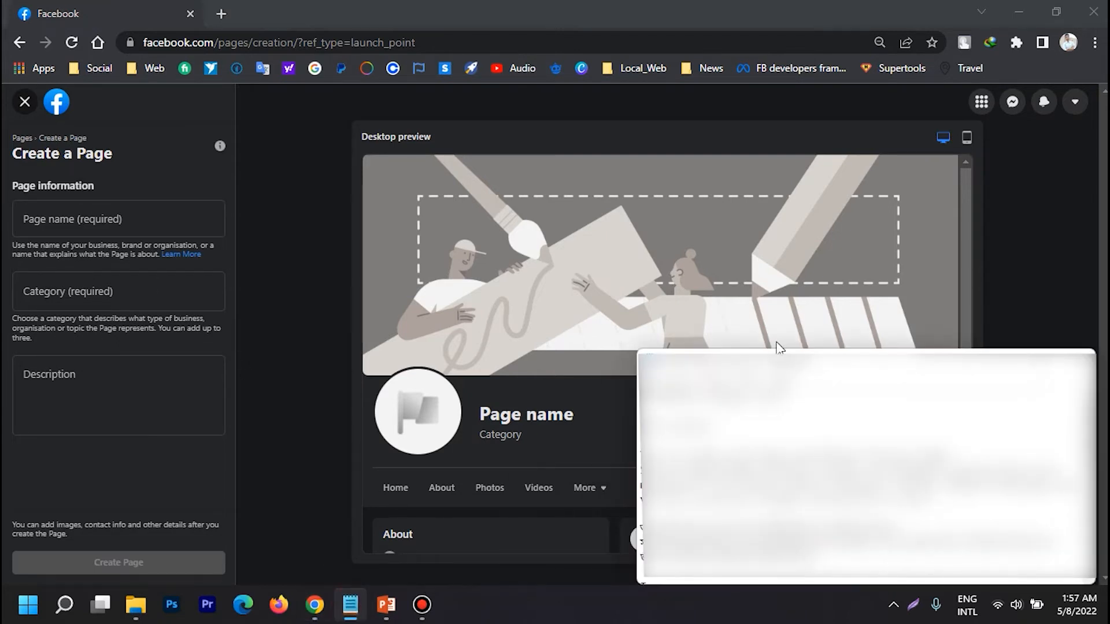
{"action": "left_click_drag", "start_coordinate": [643, 395], "coordinate": [781, 396]}
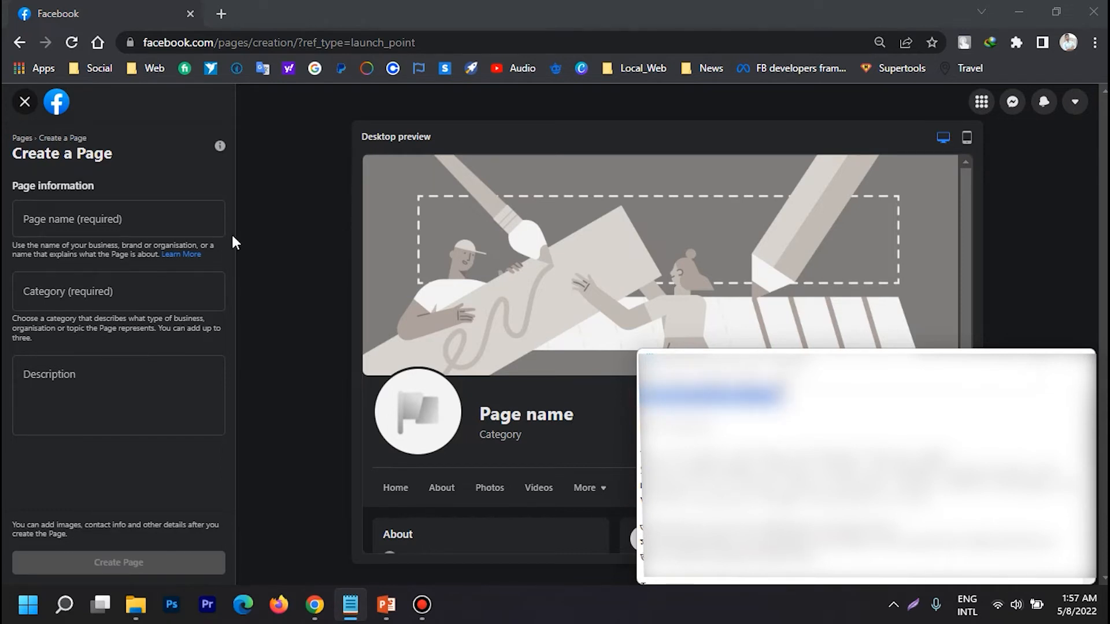
{"action": "left_click", "coordinate": [152, 214]}
{"action": "type", "text": "ইসলামিক তথ্য - Islamic Info"}
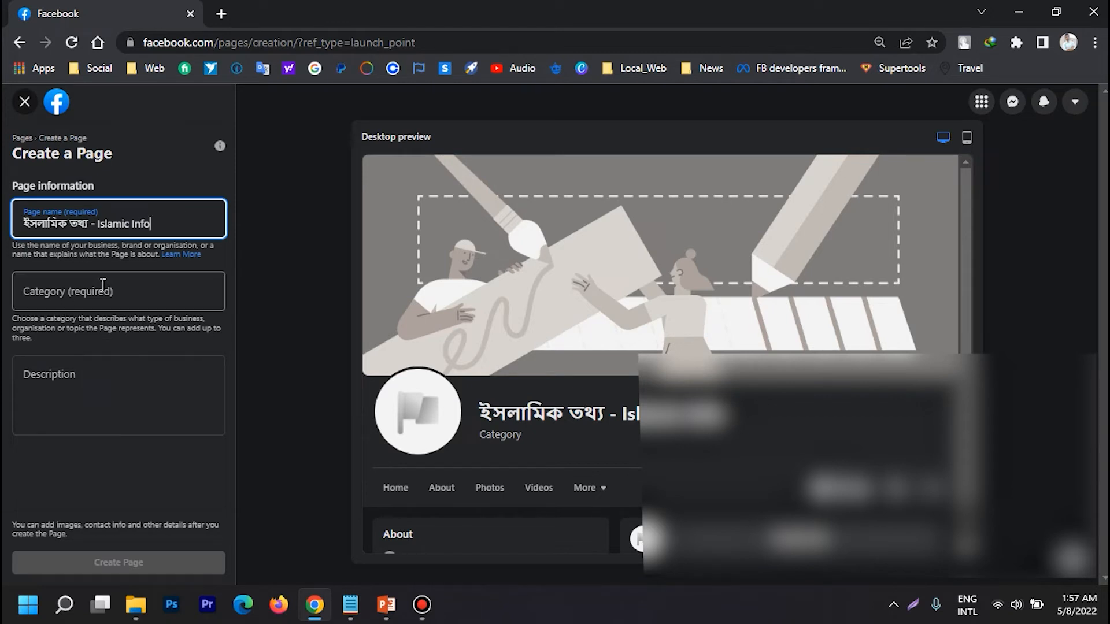
Set the page's category to "Digital creator"
{"action": "left_click", "coordinate": [104, 286]}
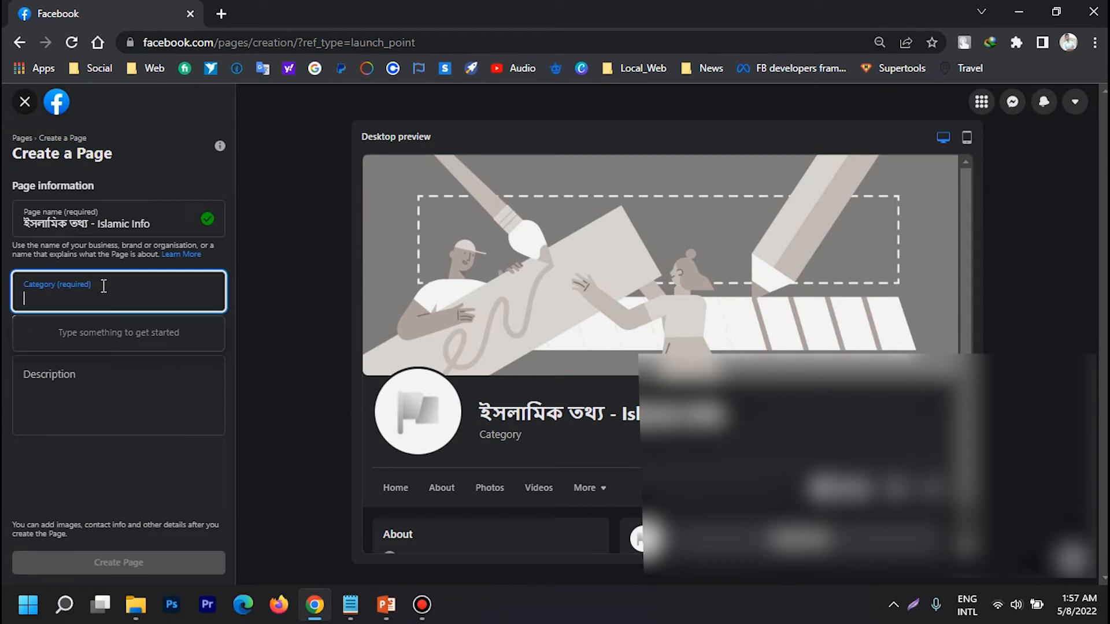
{"action": "type", "text": "Dig"}
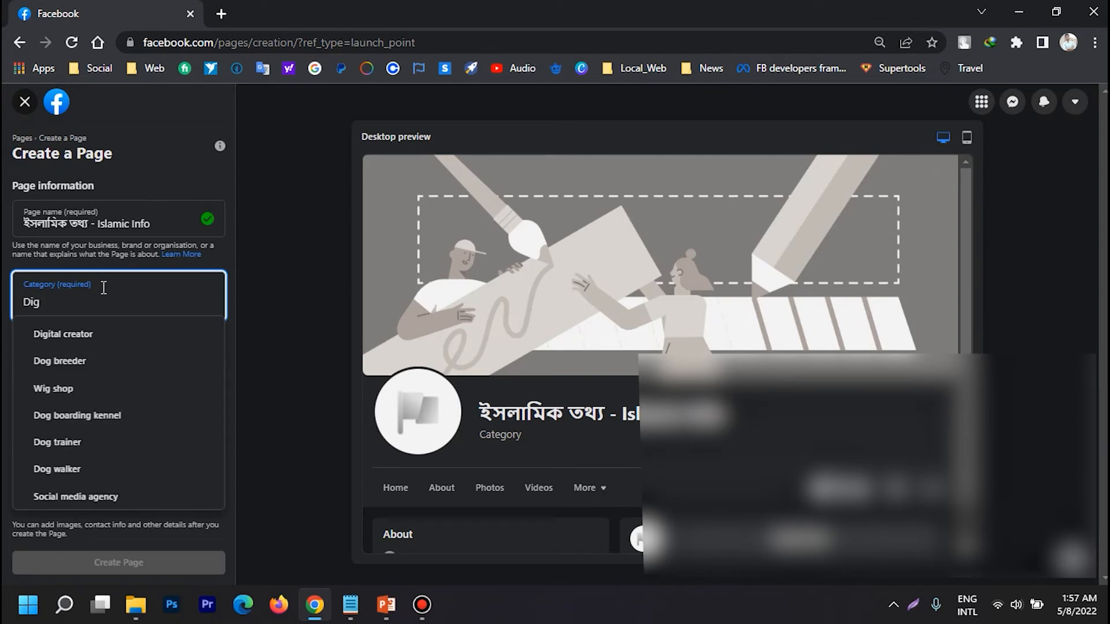
{"action": "left_click", "coordinate": [87, 331]}
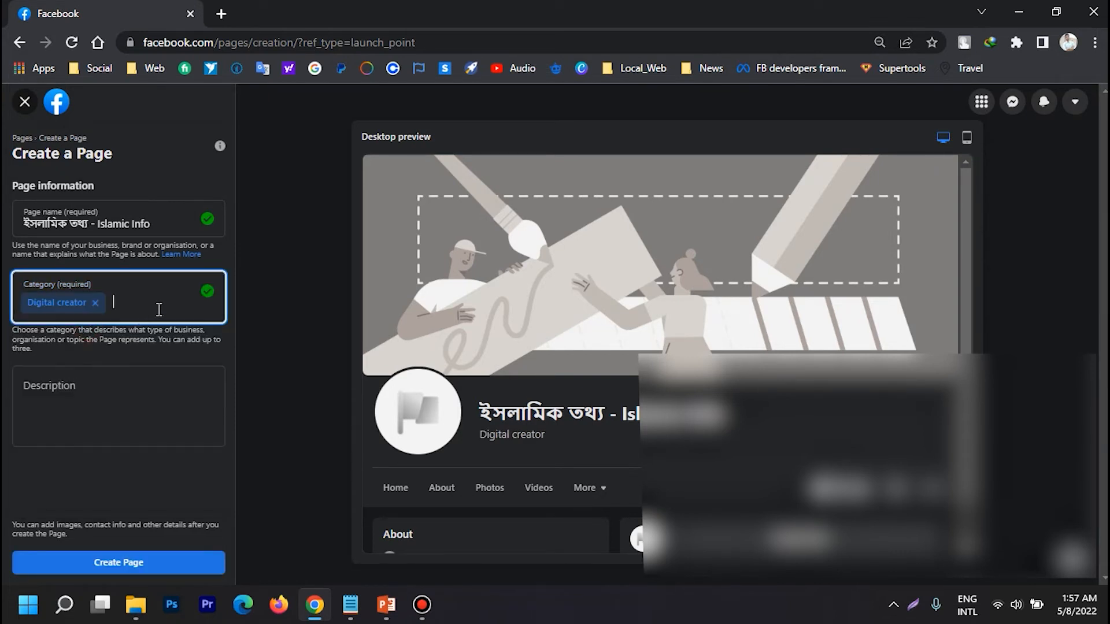
{"action": "type", "text": "Co"}
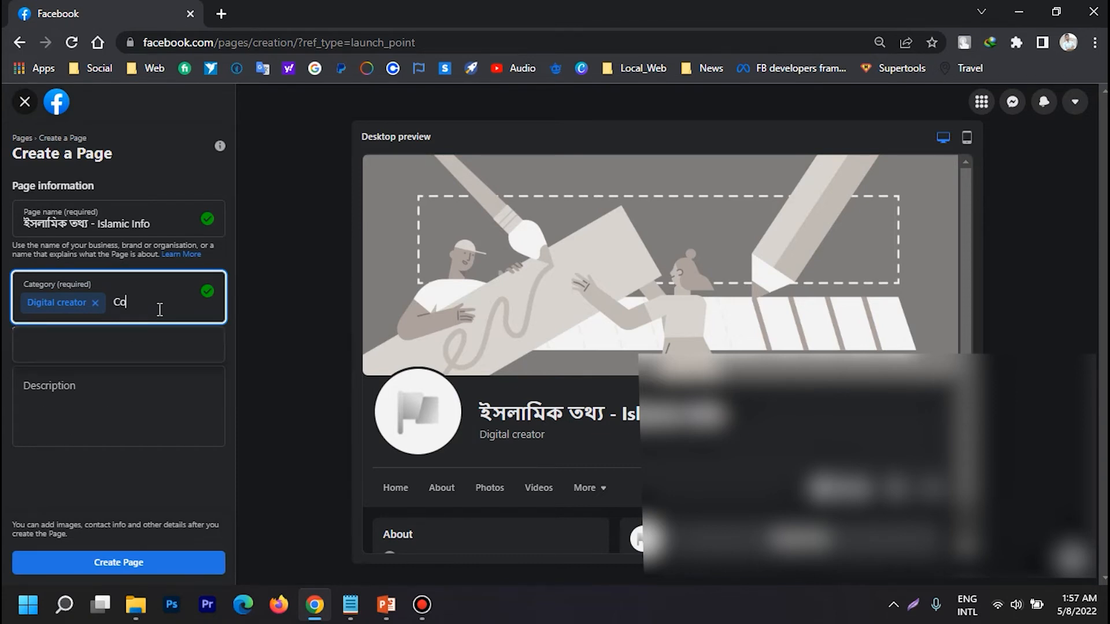
{"action": "key", "text": "BackSpace"}
{"action": "key", "text": "BackSpace"}
{"action": "type", "text": "Vide"}
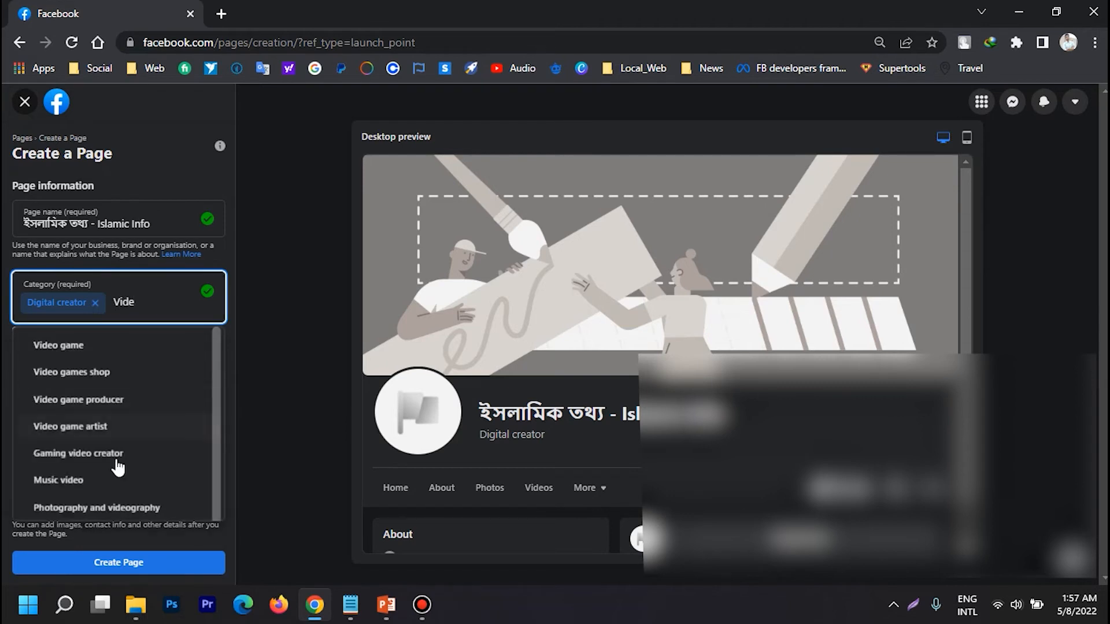
{"action": "key", "text": "BackSpace"}
{"action": "key", "text": "BackSpace"}
{"action": "key", "text": "BackSpace"}
{"action": "key", "text": "BackSpace"}
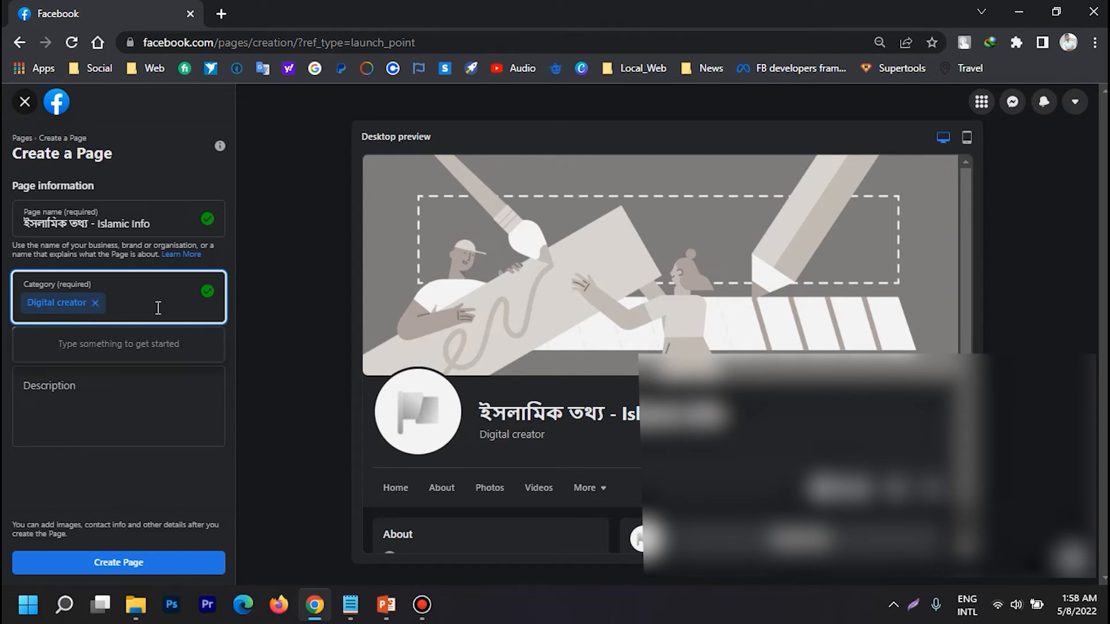
Fill in the page description with the English and Bengali text copied from the notes, beginning "You can learn and know everything from our page:"
{"action": "left_click", "coordinate": [144, 384]}
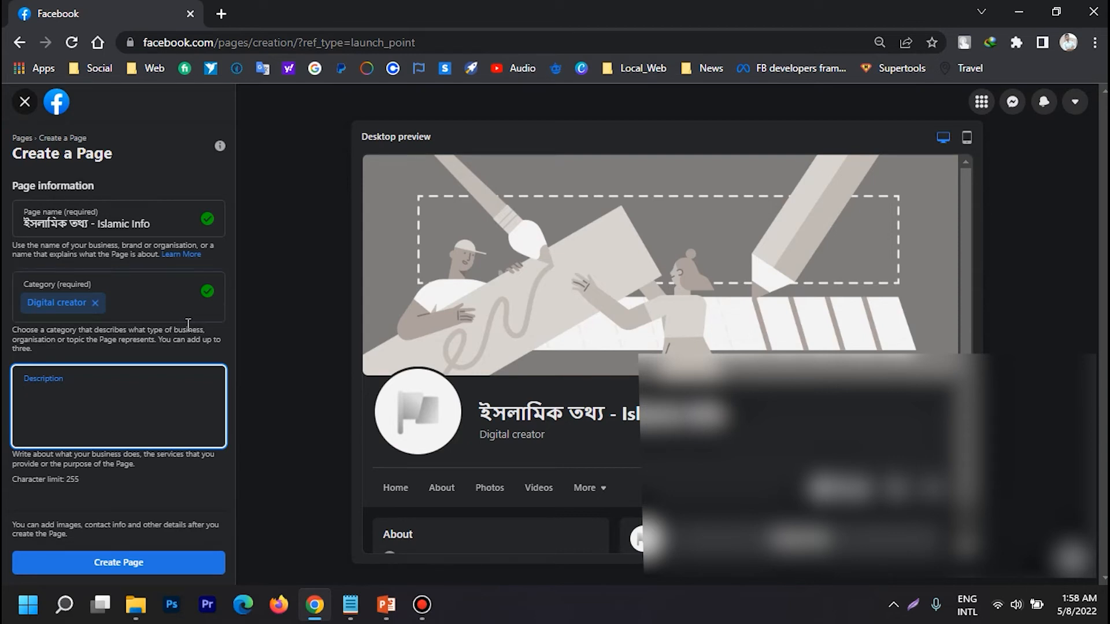
{"action": "left_click", "coordinate": [351, 605]}
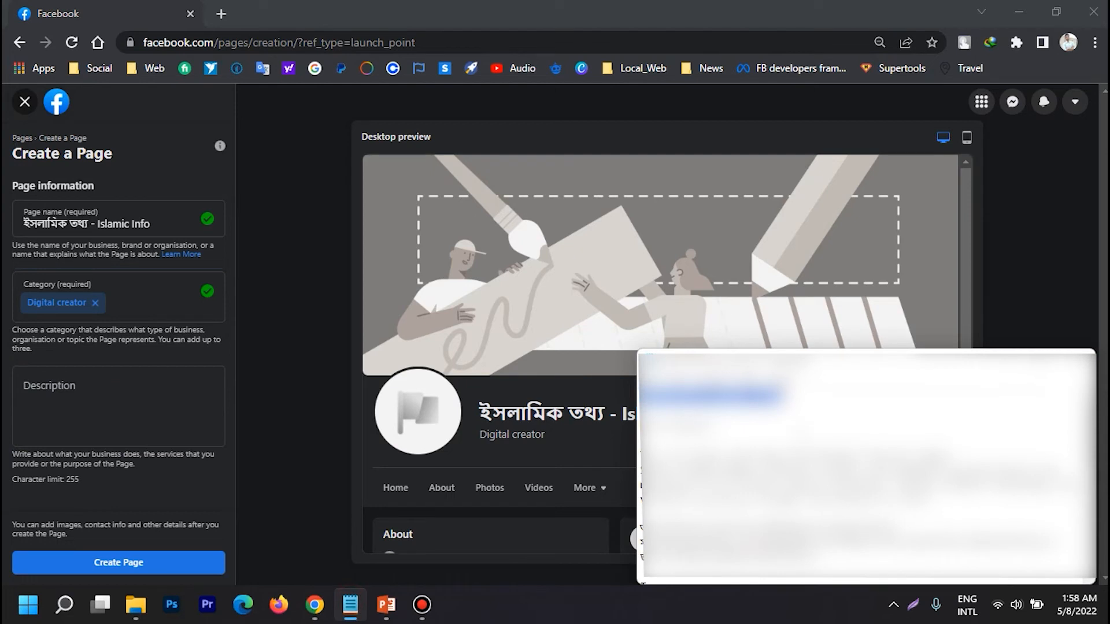
{"action": "scroll", "coordinate": [866, 466], "scroll_direction": "down", "scroll_amount": 1}
{"action": "left_click_drag", "start_coordinate": [641, 413], "coordinate": [816, 513]}
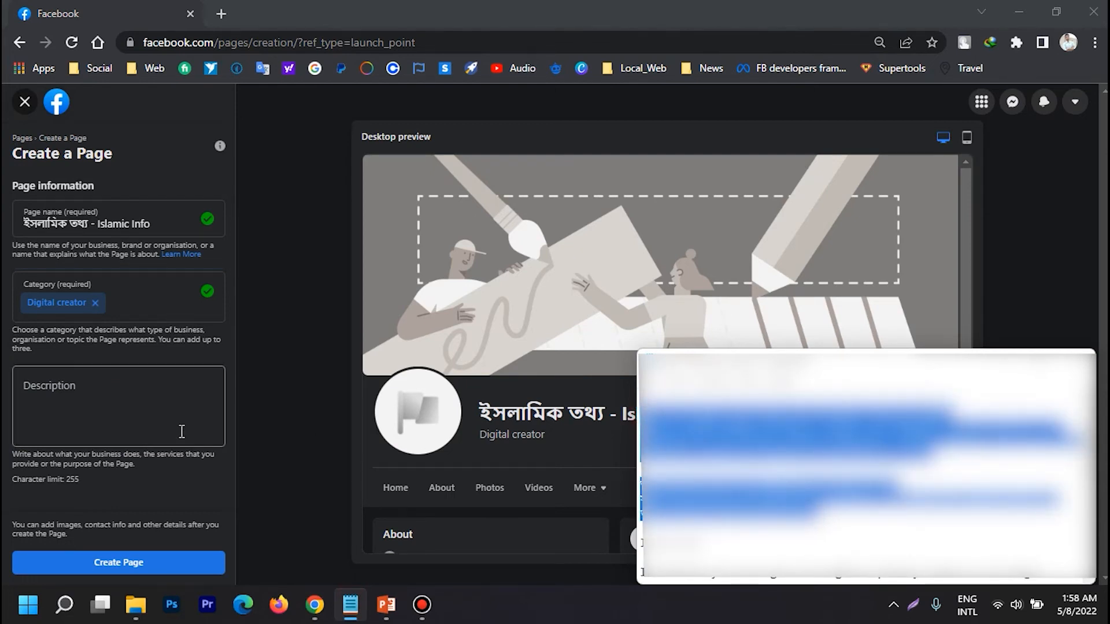
{"action": "left_click", "coordinate": [106, 414]}
{"action": "type", "text": "You can learn and know everything from our page: Sahih Suddha Namaz Shiksha, Arabic and Bengali pronunciation and meaning of all Surahs, Quran teaching, various Hadith teachings and various necessary Islamic directions in life.  আপনি আমাদের পেজ থেকে সবকিছু"}
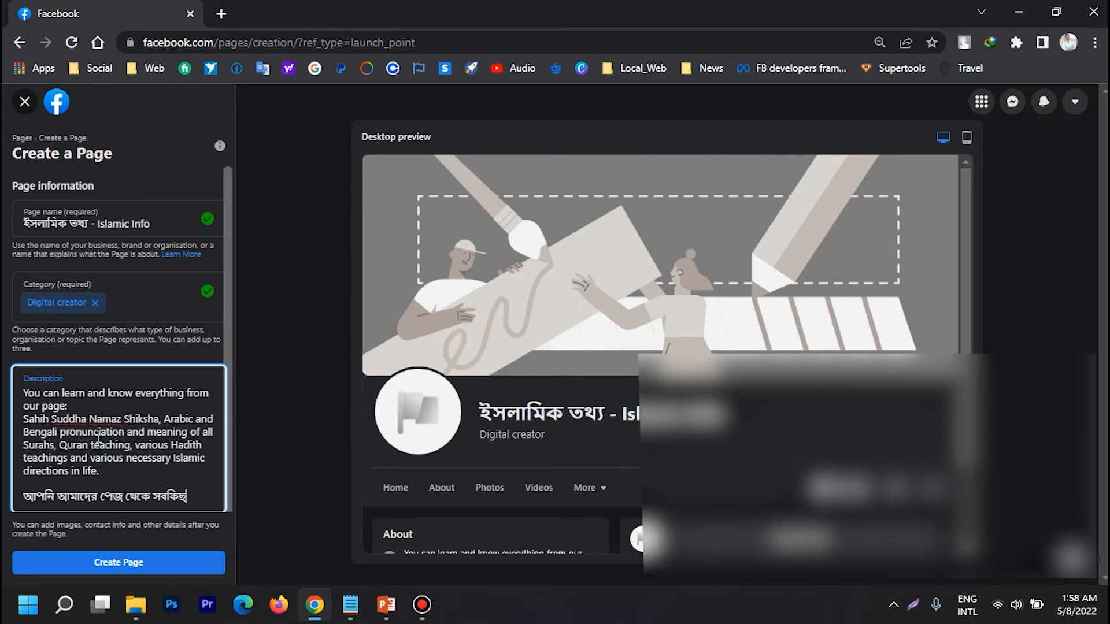
{"action": "scroll", "coordinate": [175, 445], "scroll_direction": "down", "scroll_amount": 3}
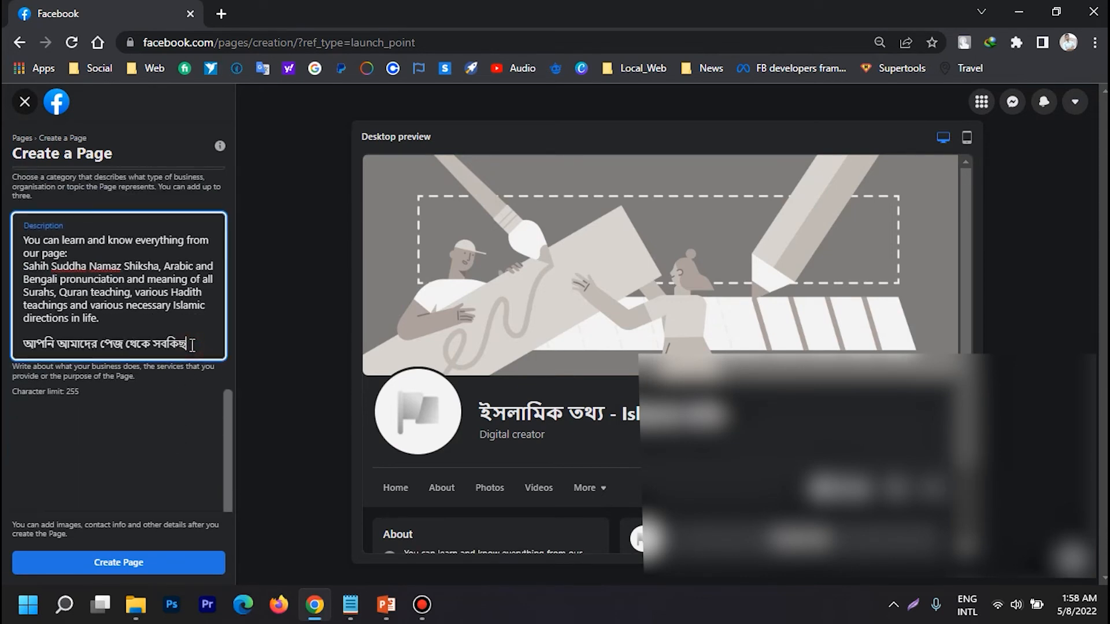
Replace everything after "our page:" in the description with the full Bengali text from the notes, beginning "আপনি আমাদের পেজ থেকে সবকিছু"
{"action": "left_click_drag", "start_coordinate": [193, 344], "coordinate": [21, 351]}
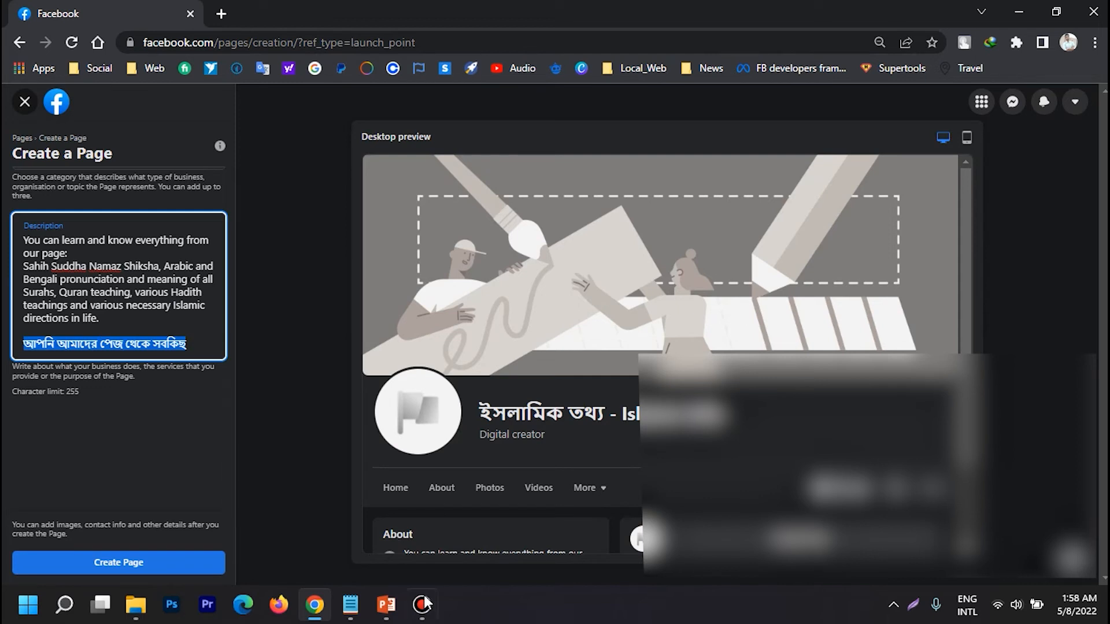
{"action": "left_click", "coordinate": [347, 610]}
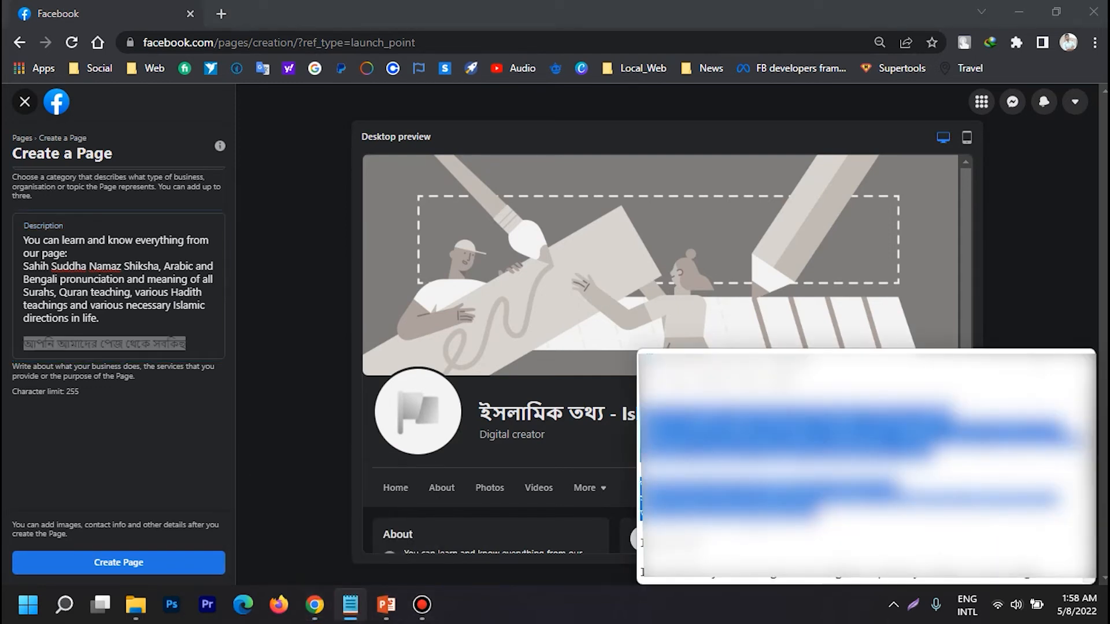
{"action": "left_click_drag", "start_coordinate": [659, 499], "coordinate": [634, 485]}
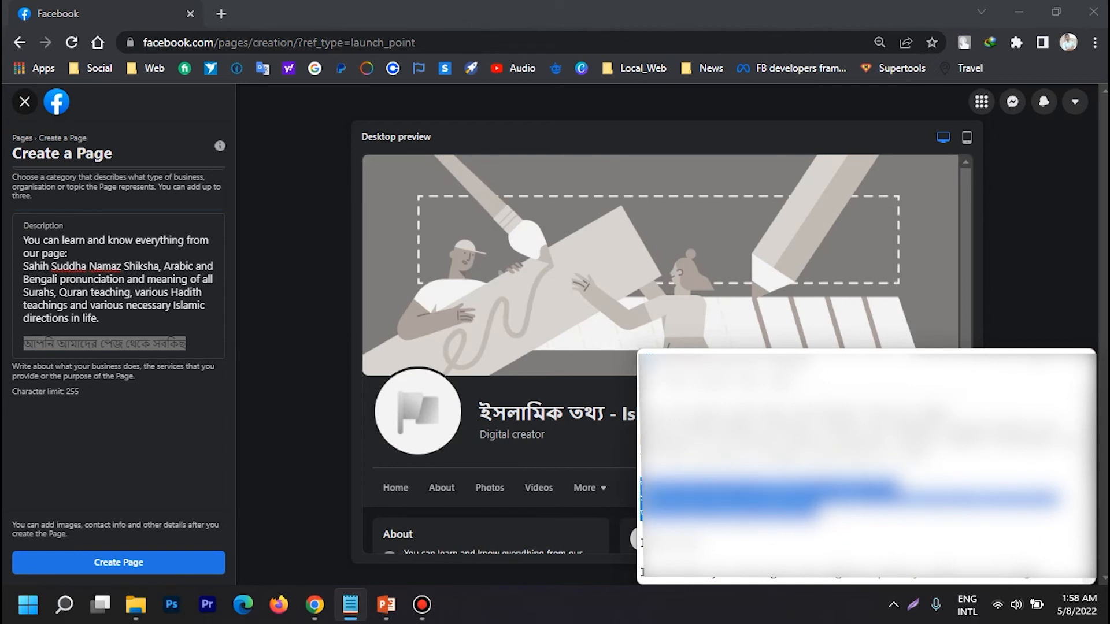
{"action": "left_click", "coordinate": [69, 284]}
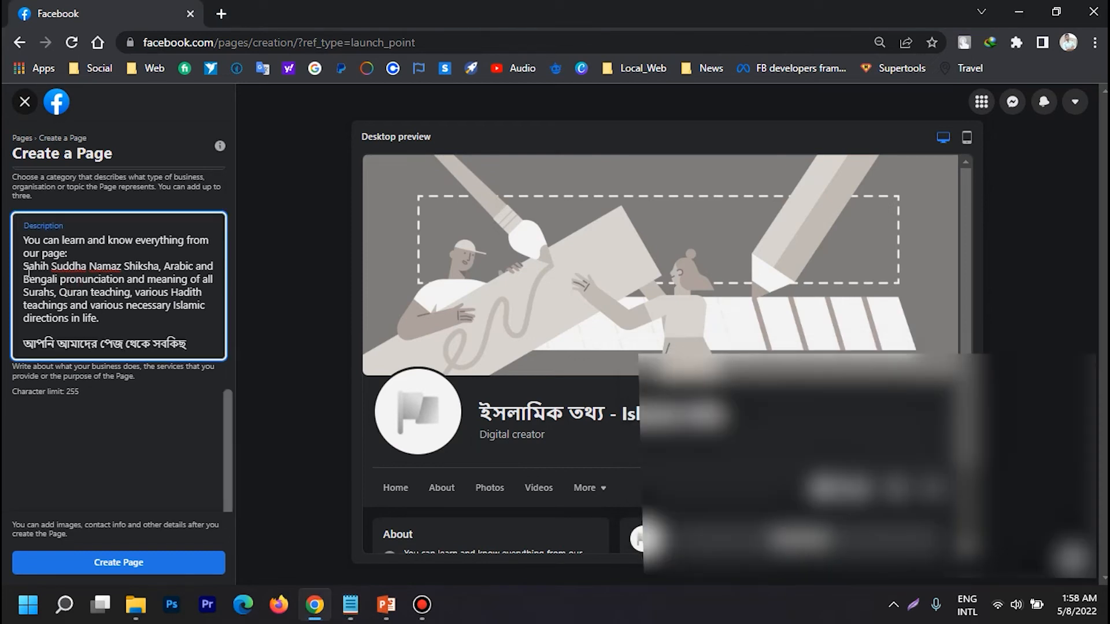
{"action": "left_click_drag", "start_coordinate": [23, 266], "coordinate": [129, 337]}
{"action": "double_click", "coordinate": [198, 345]}
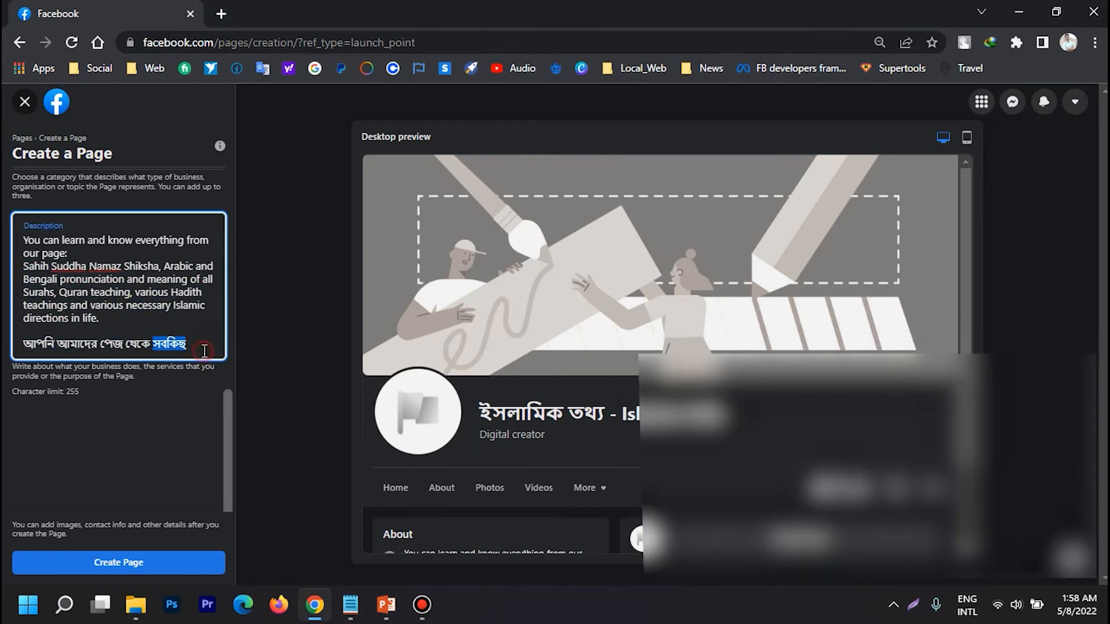
{"action": "left_click", "coordinate": [199, 346]}
{"action": "left_click_drag", "start_coordinate": [199, 346], "coordinate": [14, 271]}
{"action": "type", "text": "আপনি আমাদের পেজ থেকে সবকিছু শিখতে এবং জানতে পারবেন: সহীহ শুদ্ধ নামাজ শিক্ষা, সকল সূরার আরবি ও বাংলা উচ্চারণ ও অর্থ, কুরআন শিক্ষা, বিভিন্ন হাদিস শিক্ষা এবং জীবনের বিভিন্ন প্রয়োজনীয় ইসলামী নির্দেশনা।"}
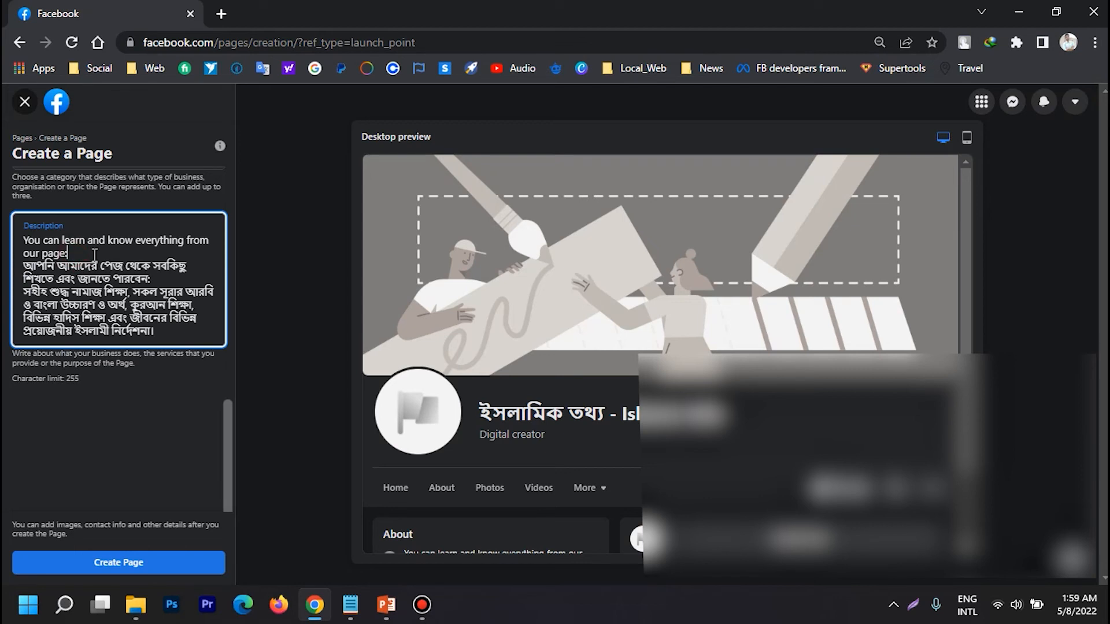
Review the finished description in the form and in the About section of the desktop preview
{"action": "scroll", "coordinate": [107, 260], "scroll_direction": "down", "scroll_amount": 1}
{"action": "left_click", "coordinate": [87, 398]}
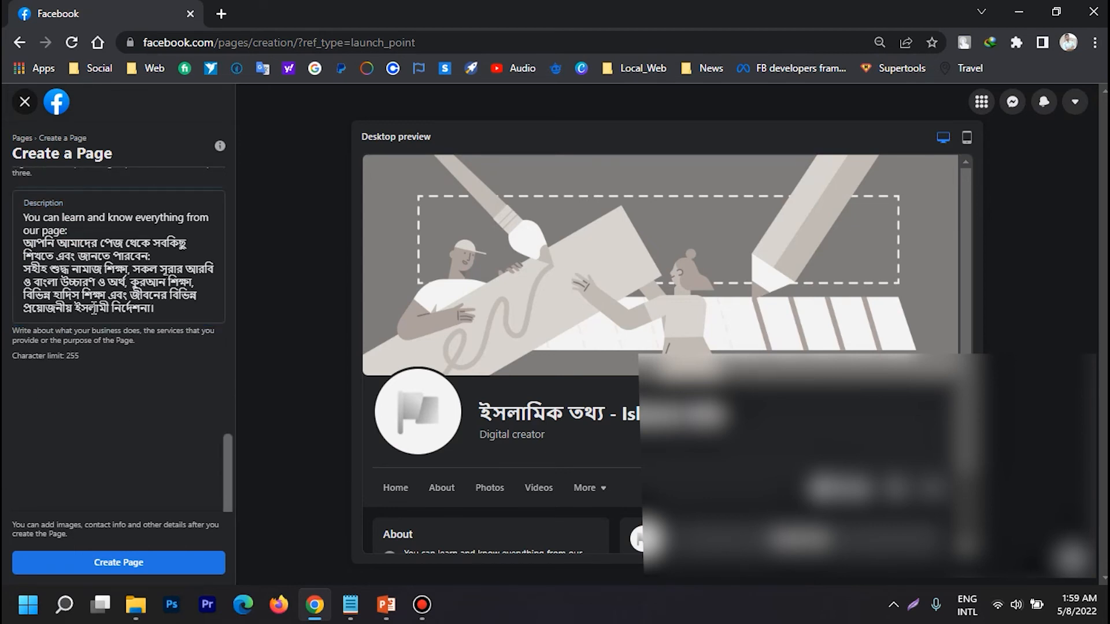
{"action": "left_click", "coordinate": [362, 596]}
{"action": "left_click", "coordinate": [91, 315]}
{"action": "left_click", "coordinate": [98, 365]}
{"action": "scroll", "coordinate": [98, 380], "scroll_direction": "up", "scroll_amount": 5}
{"action": "scroll", "coordinate": [564, 463], "scroll_direction": "down", "scroll_amount": 1}
{"action": "scroll", "coordinate": [561, 456], "scroll_direction": "down", "scroll_amount": 2}
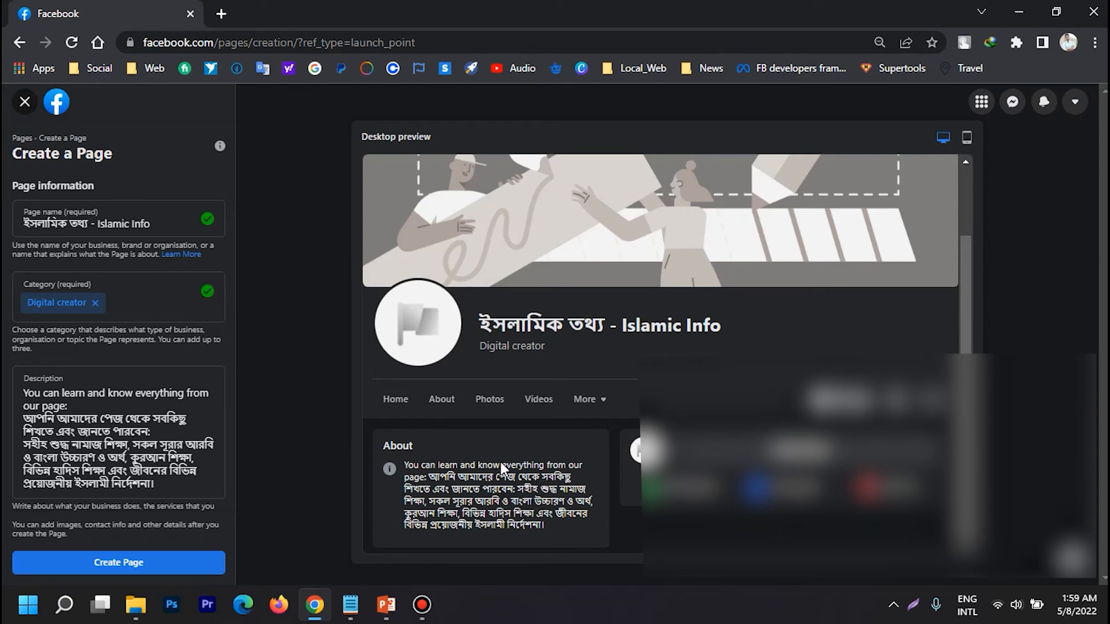
Insert a blank line between the English line and the Bengali text in the description
{"action": "left_click", "coordinate": [79, 408]}
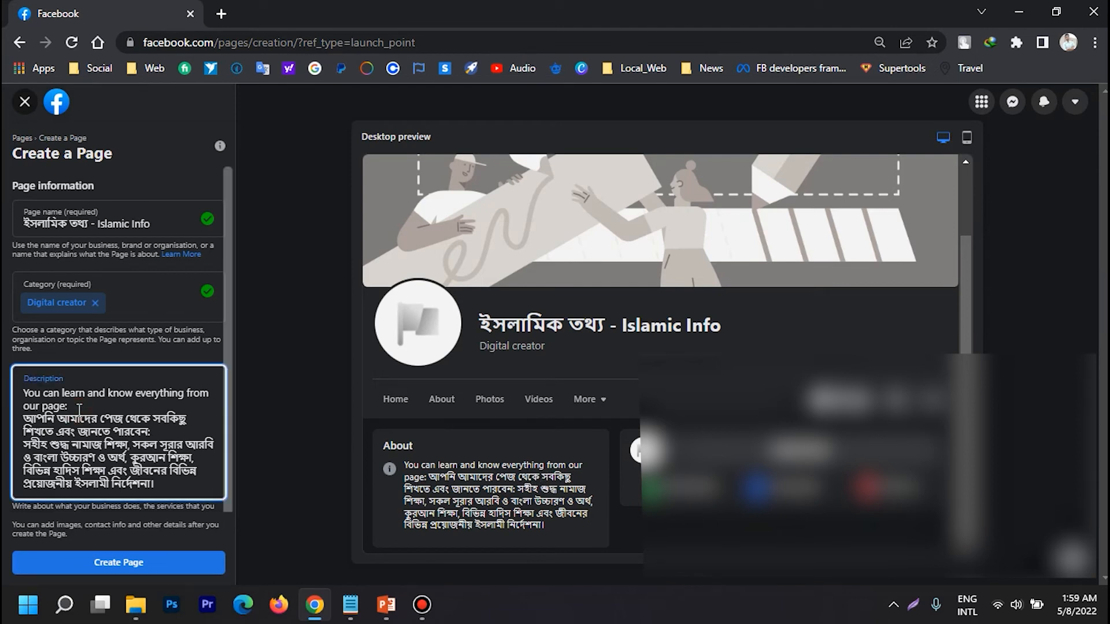
{"action": "key", "text": "Return"}
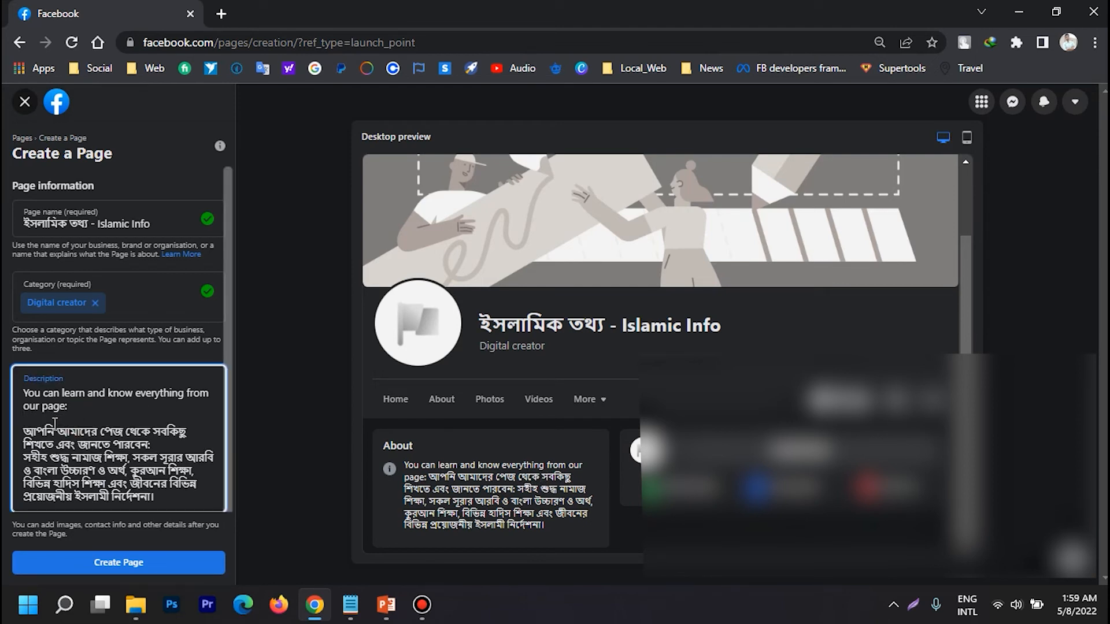
{"action": "left_click", "coordinate": [245, 441]}
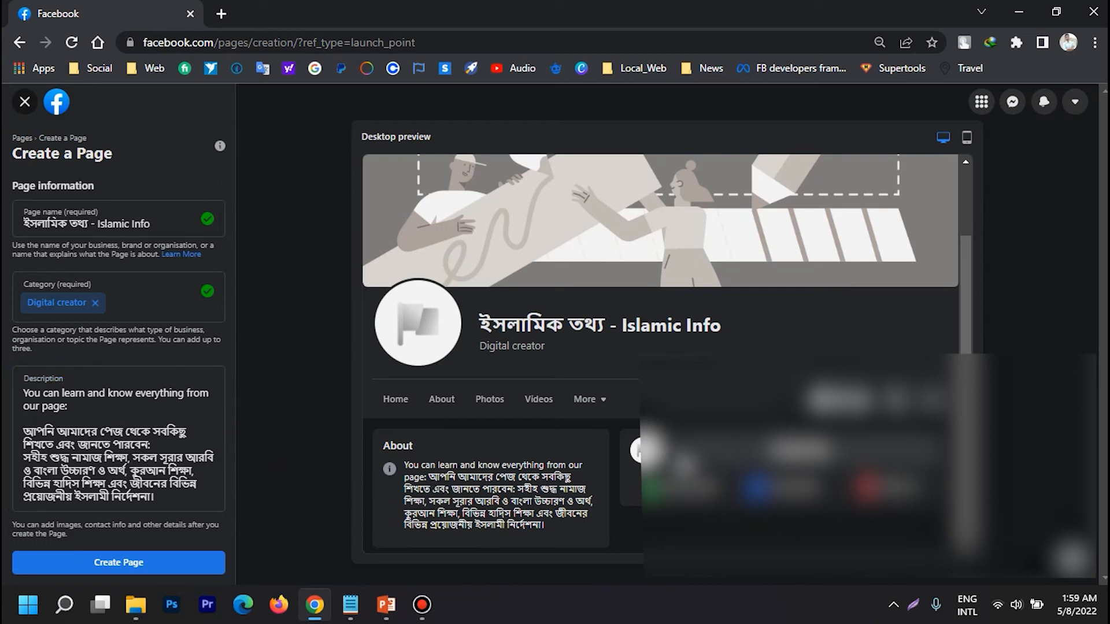
Check the form's entries once more and create the page
{"action": "scroll", "coordinate": [695, 244], "scroll_direction": "up", "scroll_amount": 2}
{"action": "scroll", "coordinate": [578, 346], "scroll_direction": "down", "scroll_amount": 2}
{"action": "scroll", "coordinate": [117, 502], "scroll_direction": "down", "scroll_amount": 3}
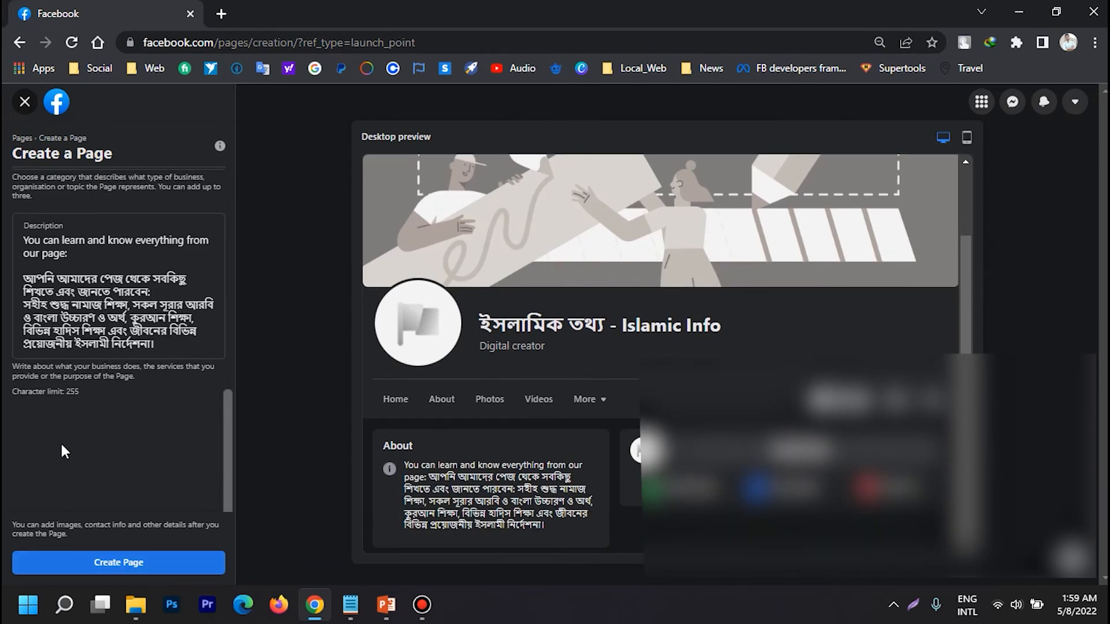
{"action": "left_click", "coordinate": [109, 561]}
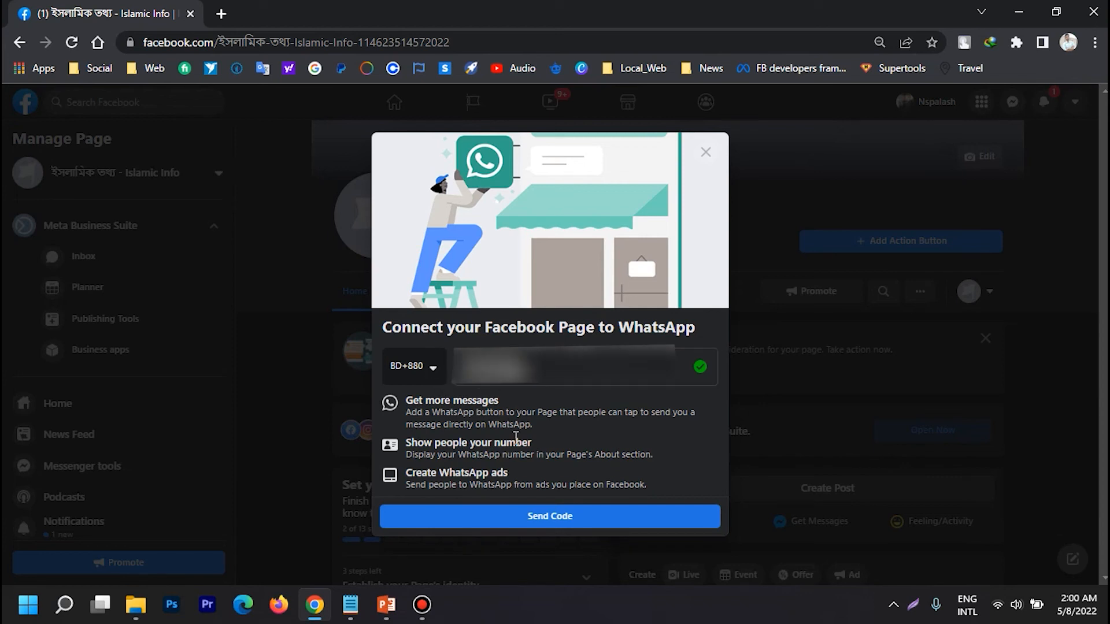
Leave the WhatsApp connection offer without linking a number, and look over the new page
{"action": "left_click", "coordinate": [705, 152]}
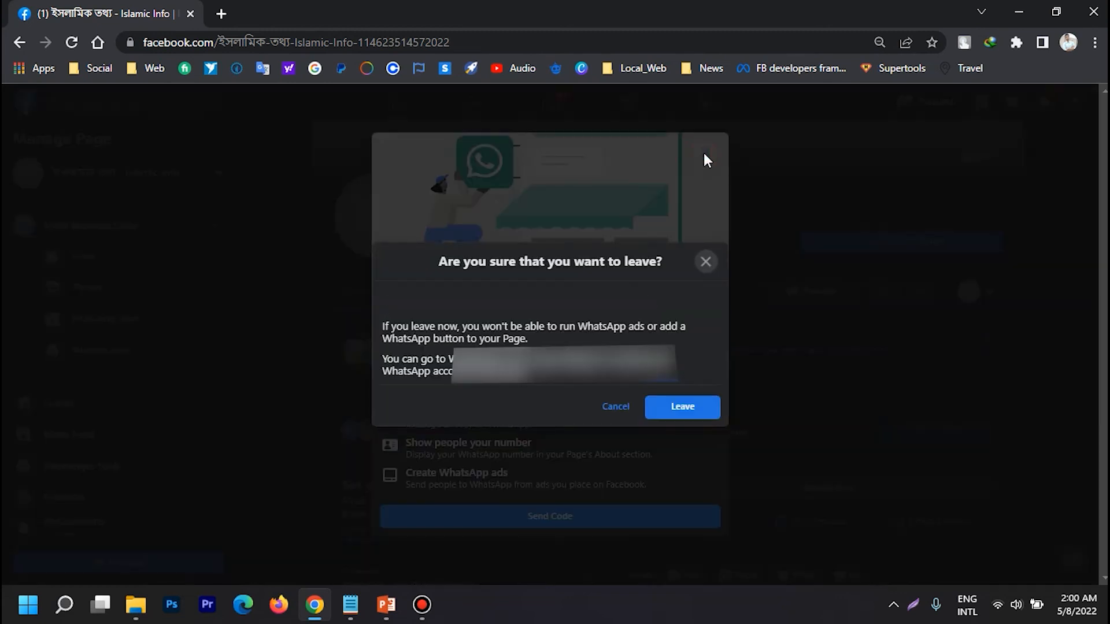
{"action": "left_click", "coordinate": [672, 413]}
{"action": "scroll", "coordinate": [597, 264], "scroll_direction": "up", "scroll_amount": 3}
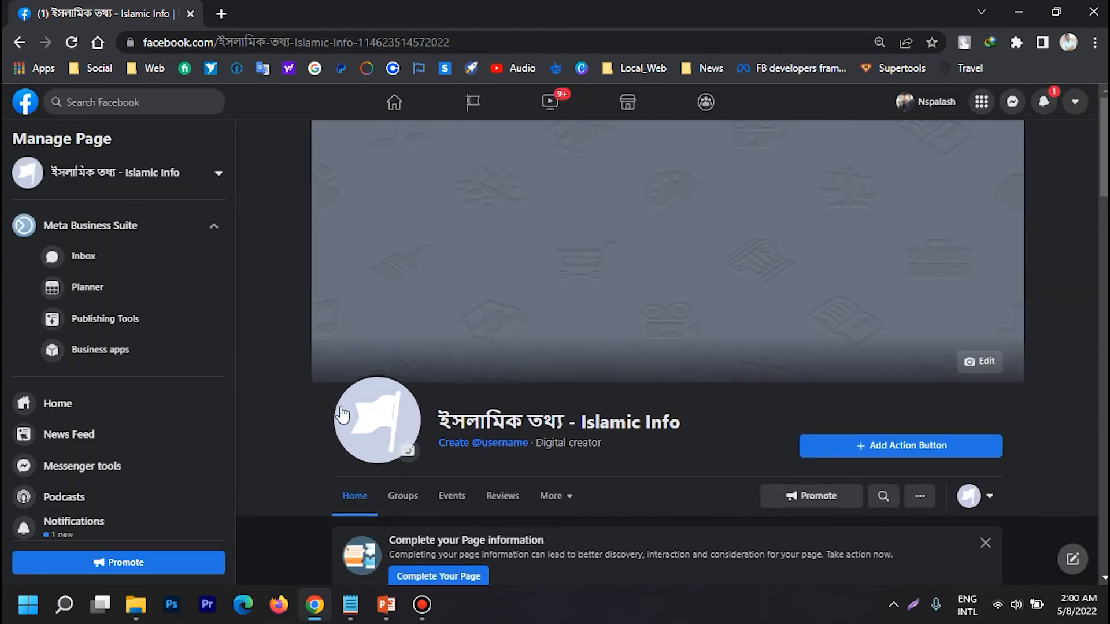
{"action": "scroll", "coordinate": [597, 264], "scroll_direction": "down", "scroll_amount": 15}
{"action": "scroll", "coordinate": [489, 315], "scroll_direction": "up", "scroll_amount": 10}
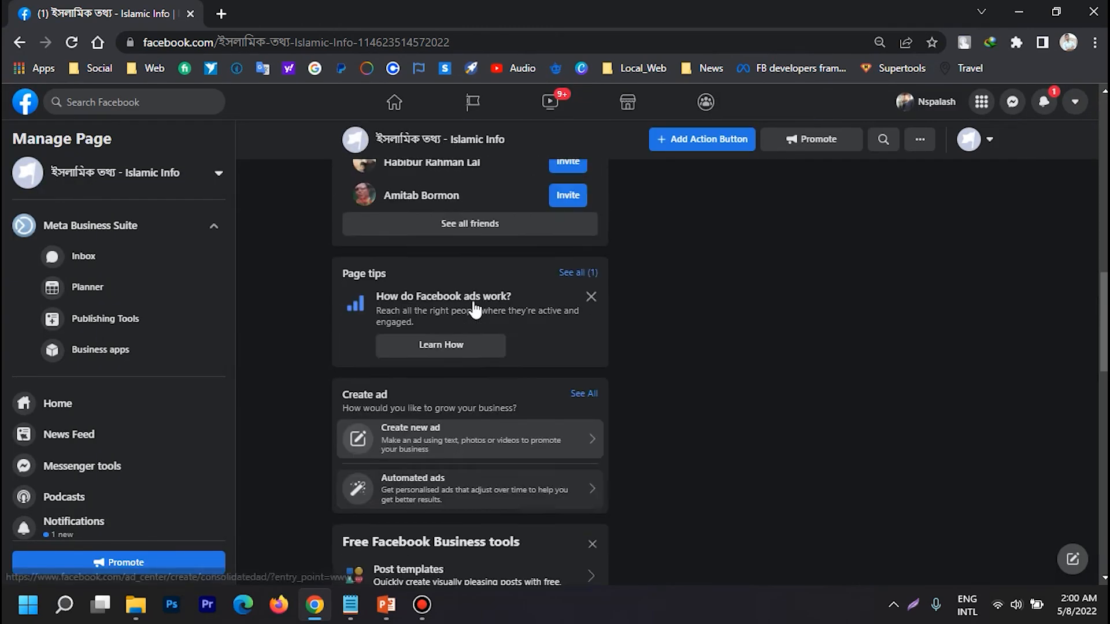
Examine the new page's cover and profile area, setup checklist, posting, invitation and ad sections, and the Manage Page options
{"action": "scroll", "coordinate": [474, 307], "scroll_direction": "up", "scroll_amount": 8}
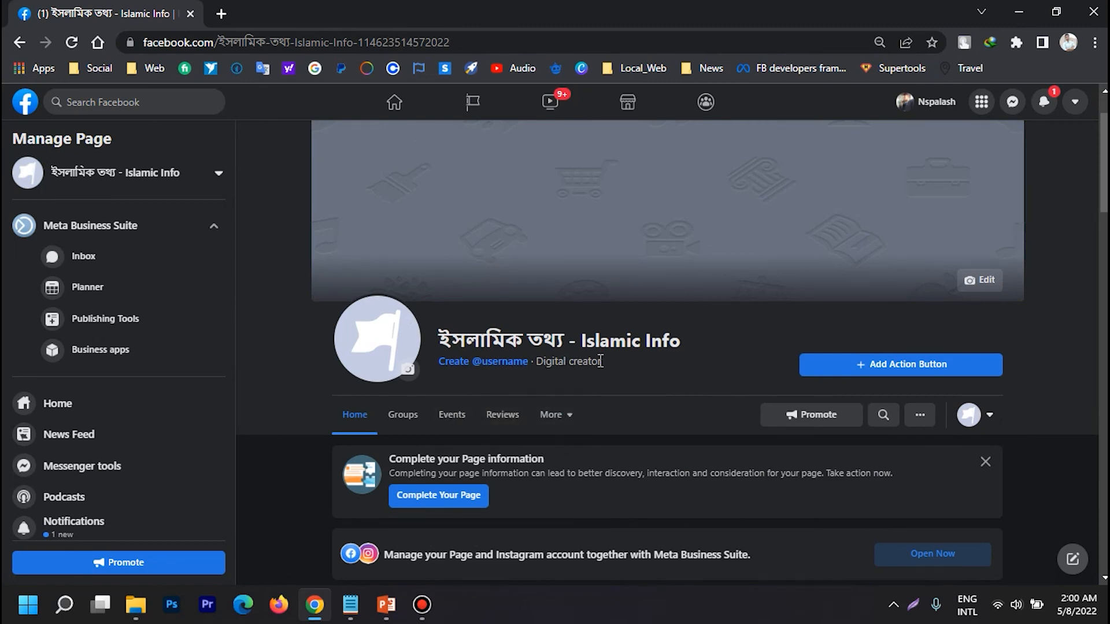
{"action": "scroll", "coordinate": [619, 350], "scroll_direction": "down", "scroll_amount": 4}
{"action": "scroll", "coordinate": [619, 350], "scroll_direction": "up", "scroll_amount": 6}
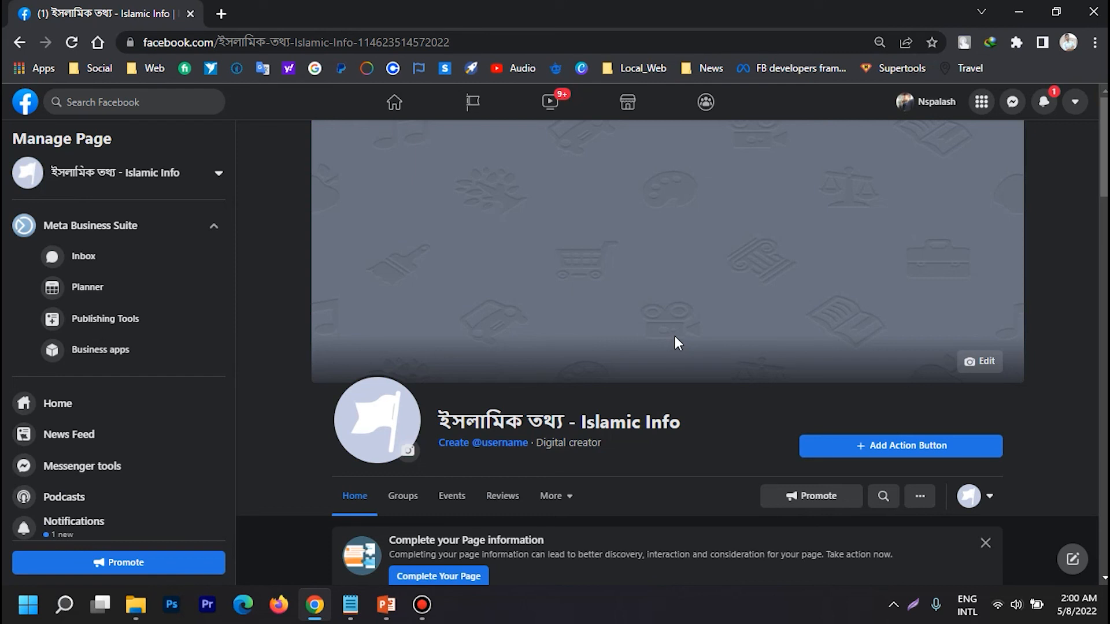
{"action": "scroll", "coordinate": [675, 335], "scroll_direction": "down", "scroll_amount": 3}
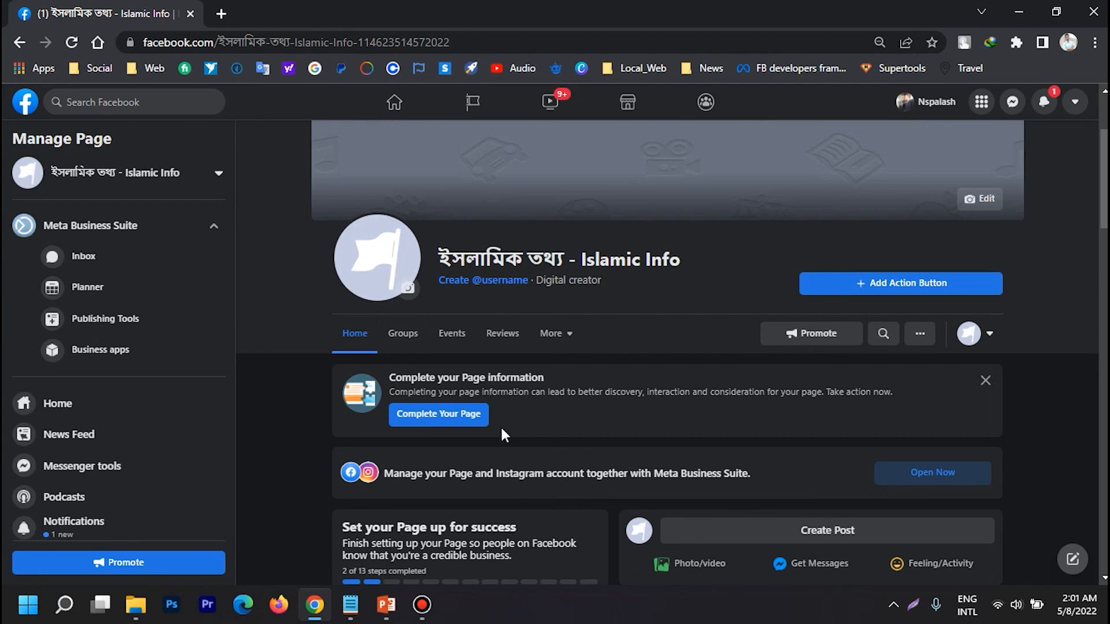
{"action": "scroll", "coordinate": [670, 388], "scroll_direction": "down", "scroll_amount": 5}
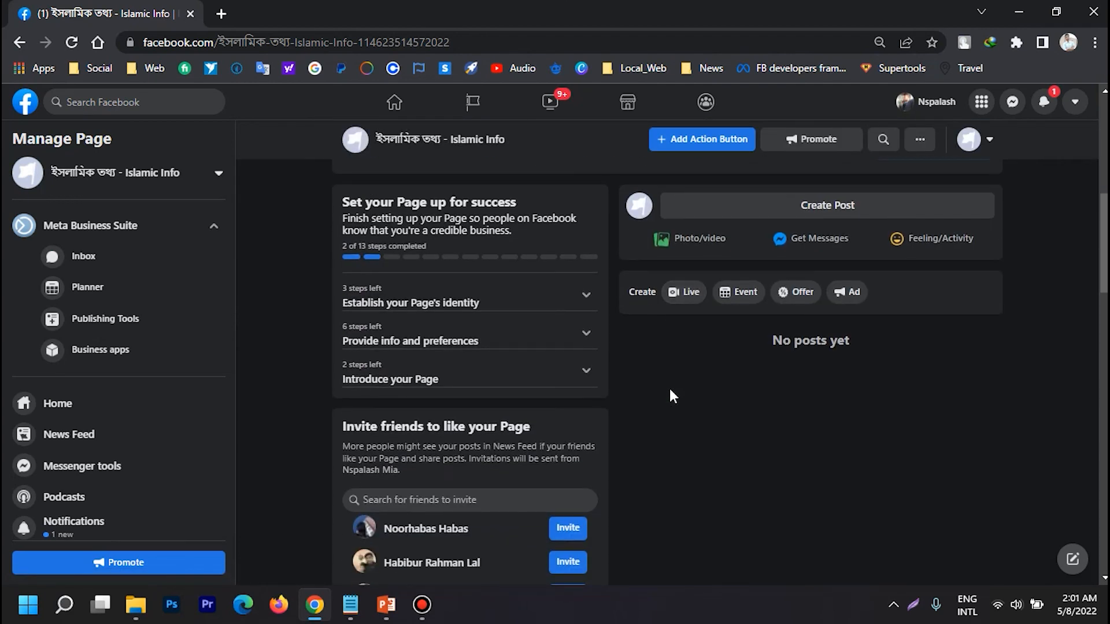
{"action": "scroll", "coordinate": [669, 389], "scroll_direction": "down", "scroll_amount": 6}
{"action": "scroll", "coordinate": [71, 468], "scroll_direction": "down", "scroll_amount": 3}
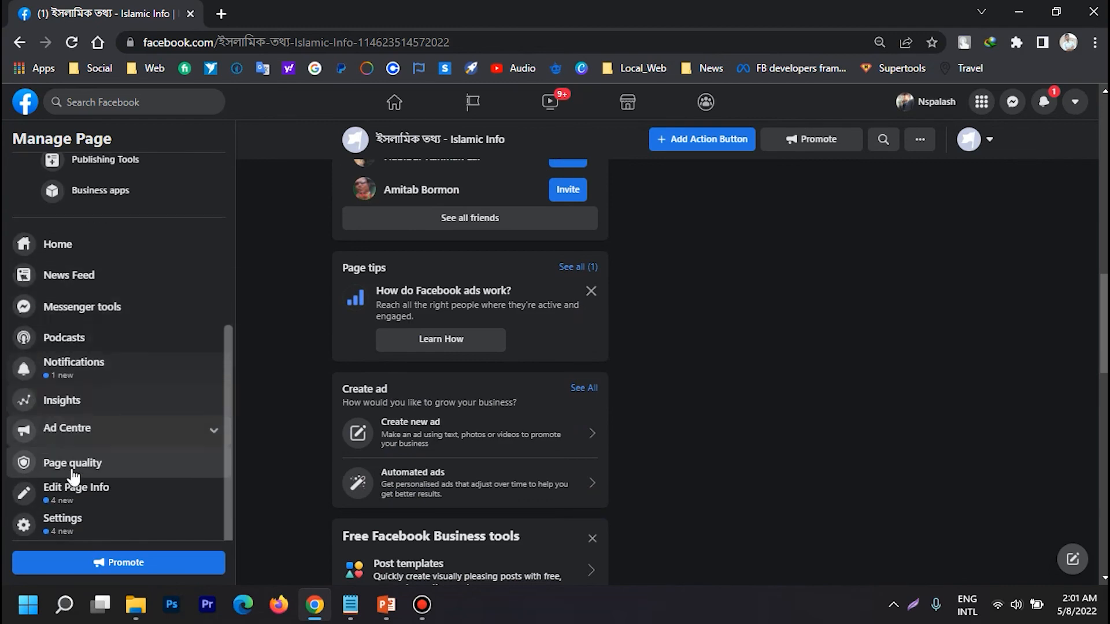
{"action": "scroll", "coordinate": [722, 320], "scroll_direction": "up", "scroll_amount": 11}
{"action": "scroll", "coordinate": [122, 302], "scroll_direction": "up", "scroll_amount": 3}
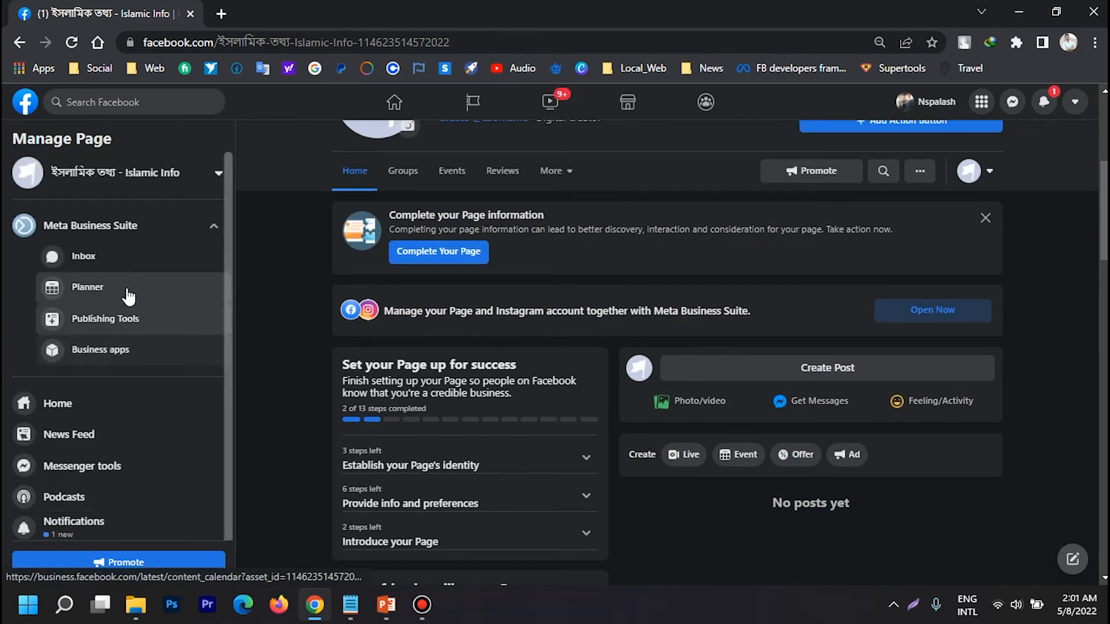
{"action": "scroll", "coordinate": [670, 251], "scroll_direction": "up", "scroll_amount": 5}
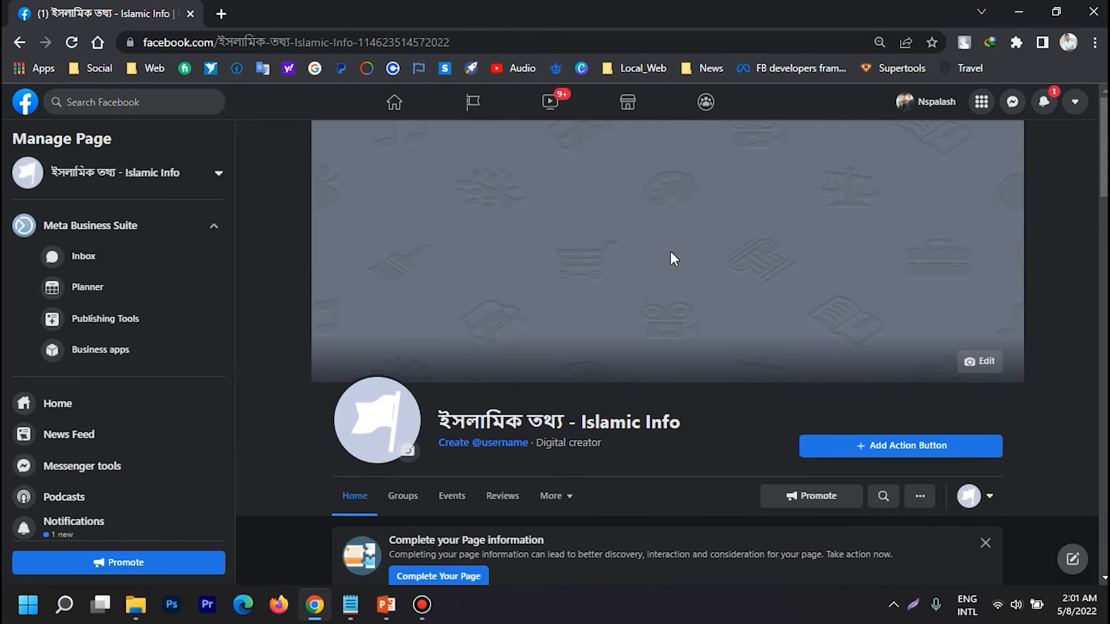